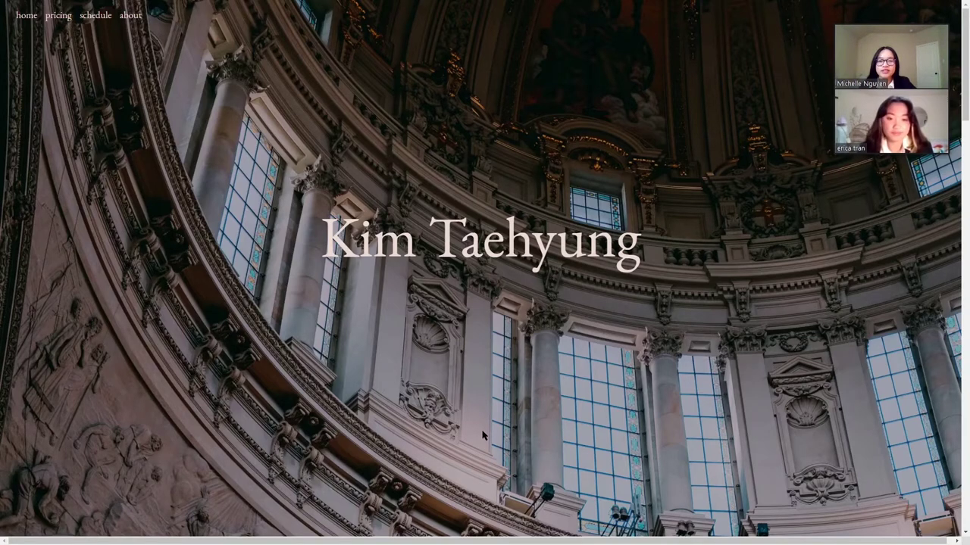
Read through the home page introduction, view the Ancient Architecture photo gallery, and return to the home page.
{"action": "scroll", "coordinate": [482, 435], "scroll_direction": "down", "scroll_amount": 5}
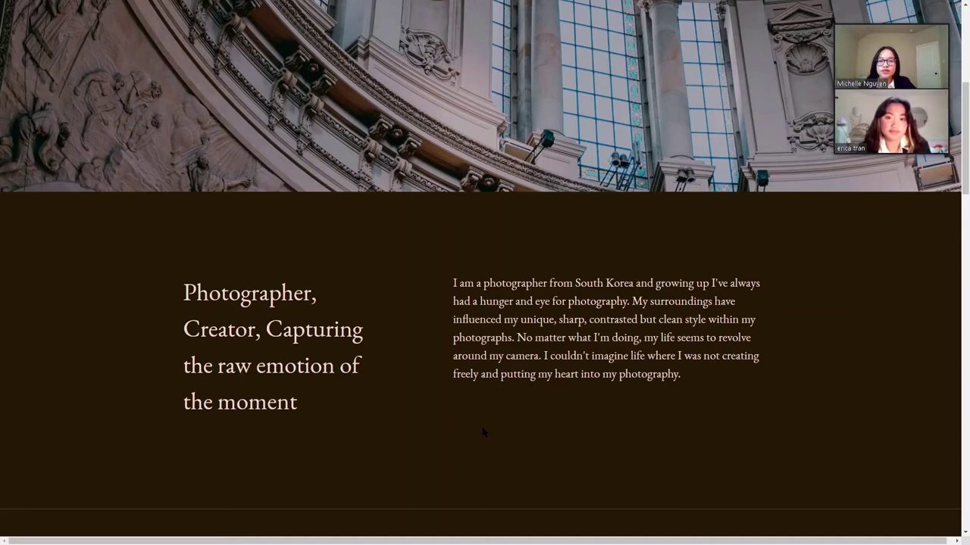
{"action": "scroll", "coordinate": [481, 431], "scroll_direction": "down", "scroll_amount": 5}
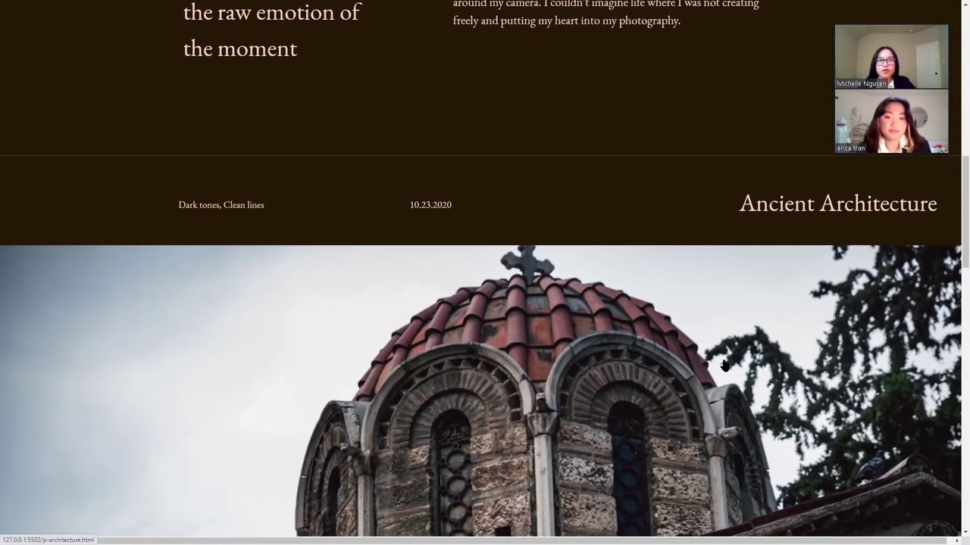
{"action": "left_click", "coordinate": [712, 368]}
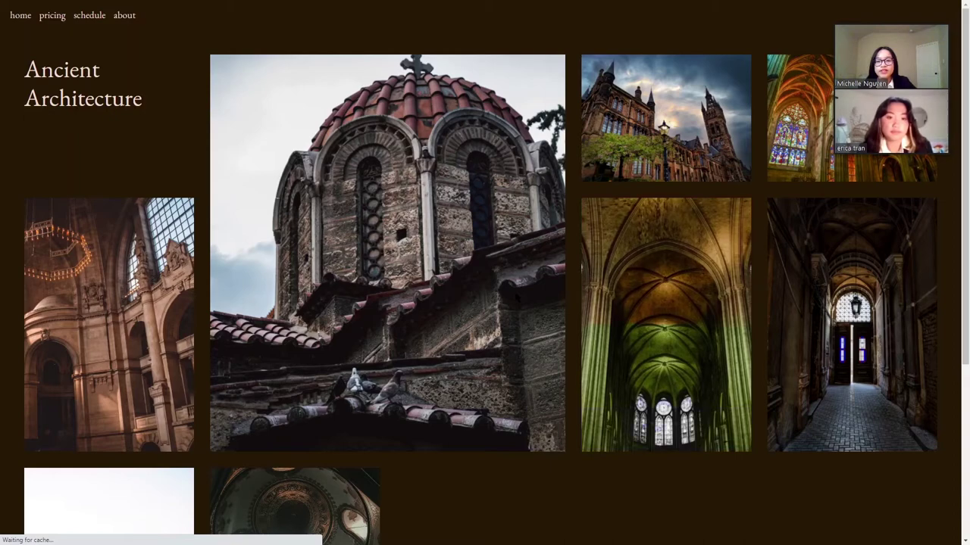
{"action": "scroll", "coordinate": [516, 300], "scroll_direction": "down", "scroll_amount": 3}
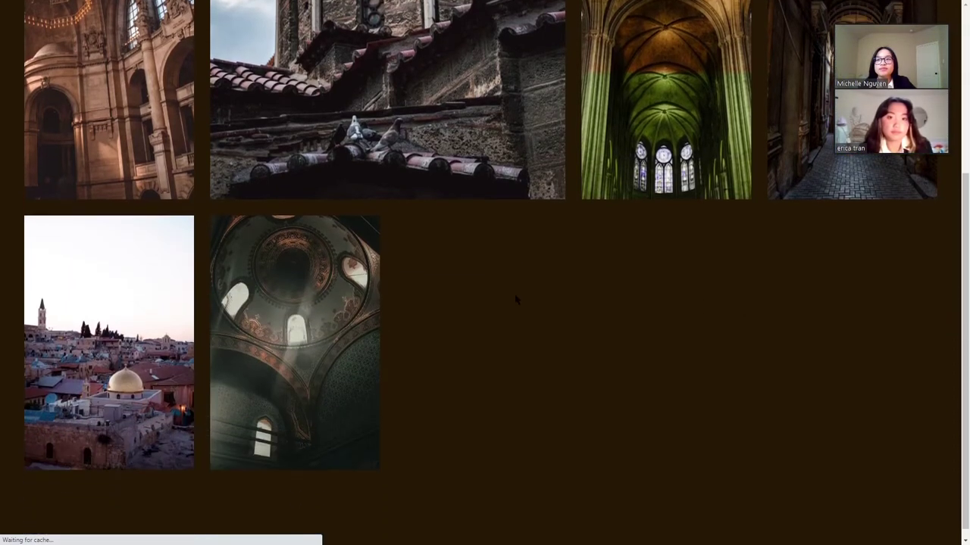
{"action": "scroll", "coordinate": [515, 298], "scroll_direction": "up", "scroll_amount": 3}
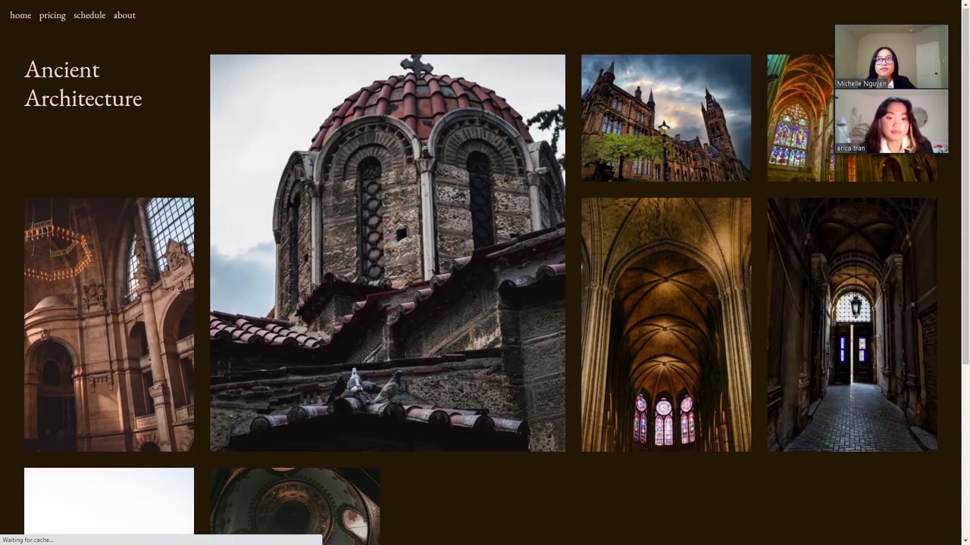
{"action": "key", "text": "alt+Left"}
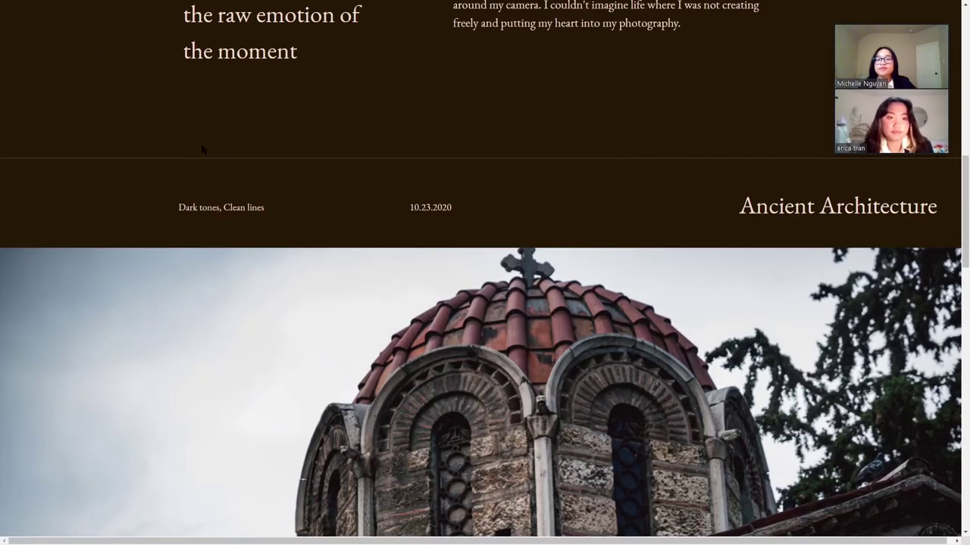
Open the City Life gallery from the home page, look over its photos, and return to the home page.
{"action": "scroll", "coordinate": [439, 314], "scroll_direction": "down", "scroll_amount": 3}
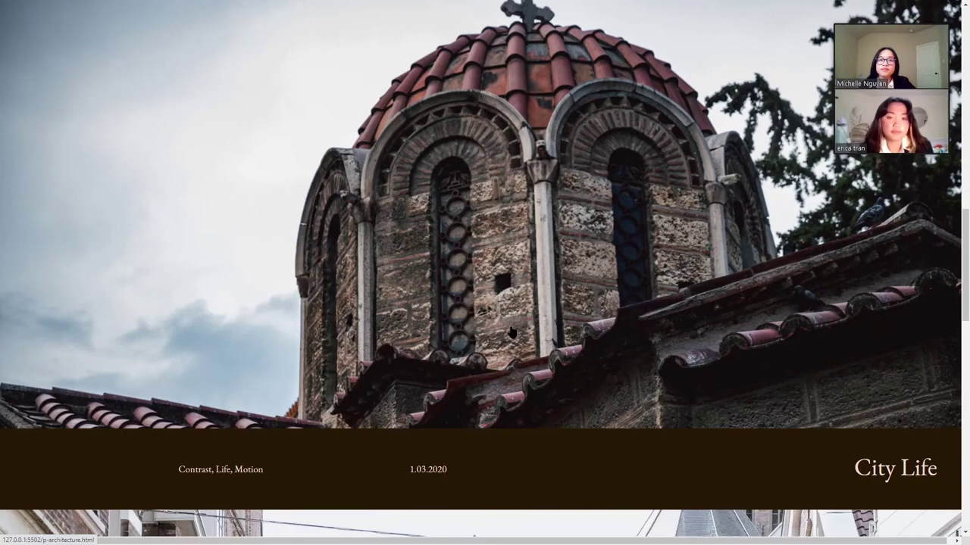
{"action": "scroll", "coordinate": [530, 331], "scroll_direction": "down", "scroll_amount": 5}
{"action": "left_click", "coordinate": [738, 334]}
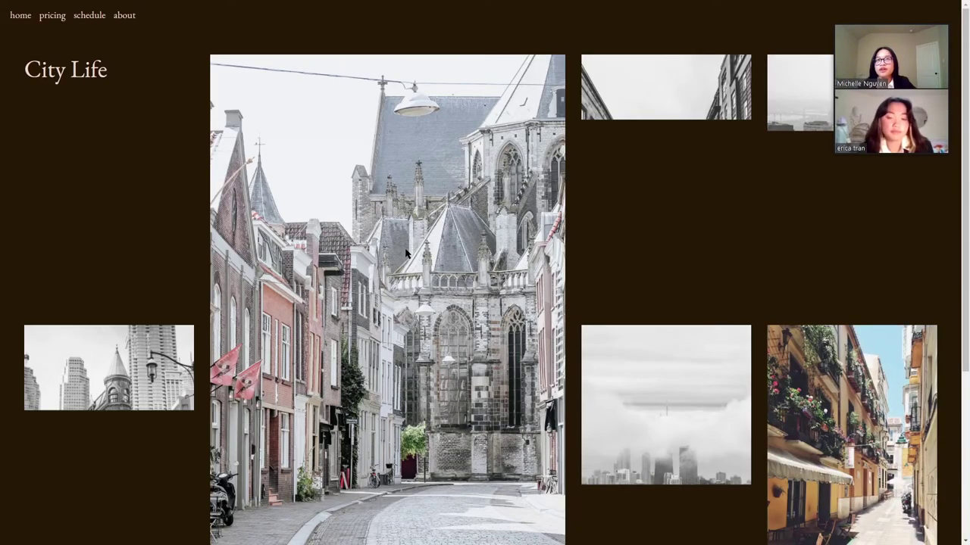
{"action": "scroll", "coordinate": [389, 246], "scroll_direction": "down", "scroll_amount": 3}
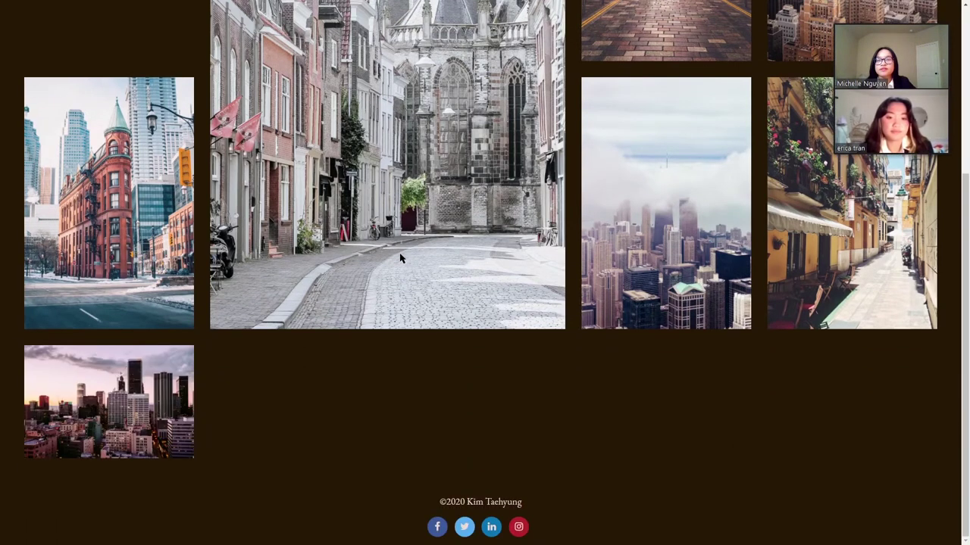
{"action": "scroll", "coordinate": [454, 298], "scroll_direction": "up", "scroll_amount": 3}
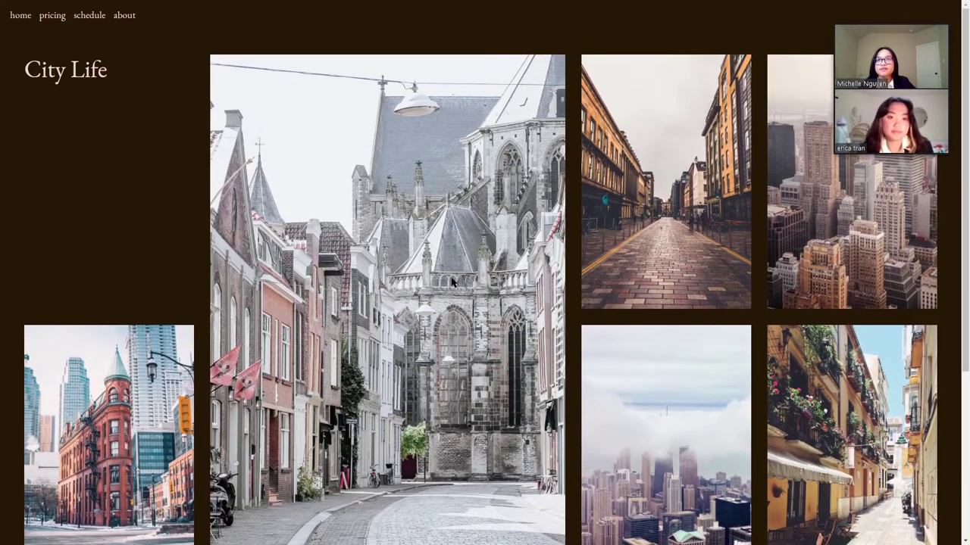
{"action": "left_click", "coordinate": [482, 336]}
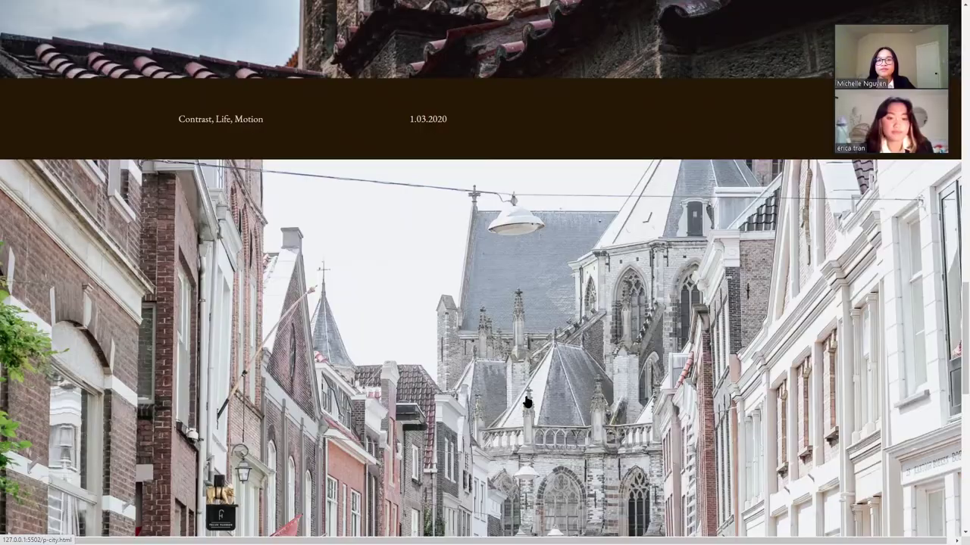
View the People gallery, and open the site's About and pricing pages.
{"action": "scroll", "coordinate": [560, 379], "scroll_direction": "down", "scroll_amount": 5}
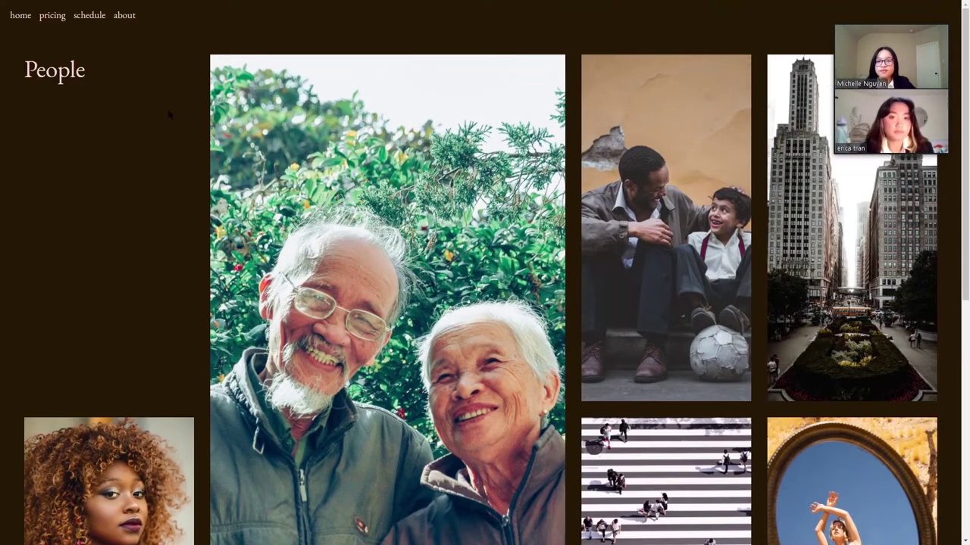
{"action": "left_click", "coordinate": [120, 18]}
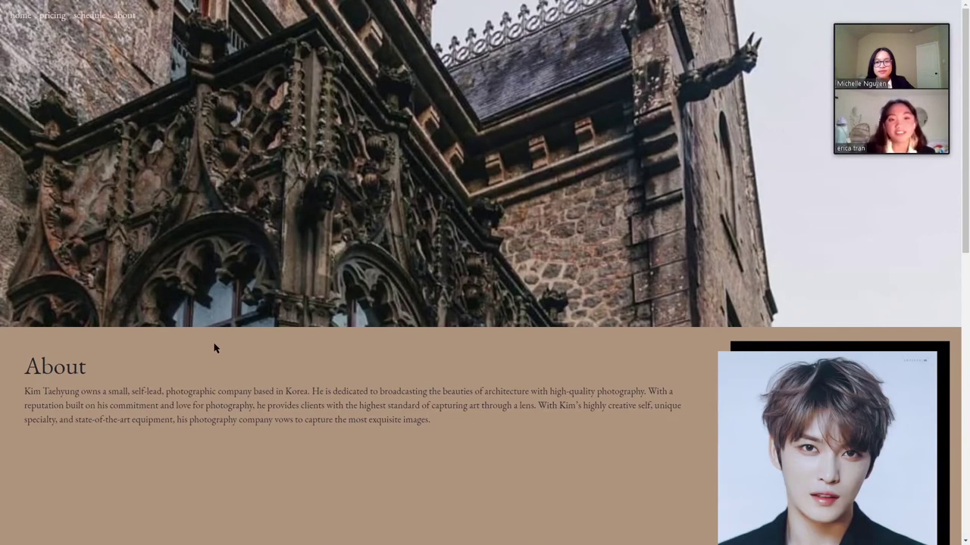
{"action": "left_click", "coordinate": [42, 17]}
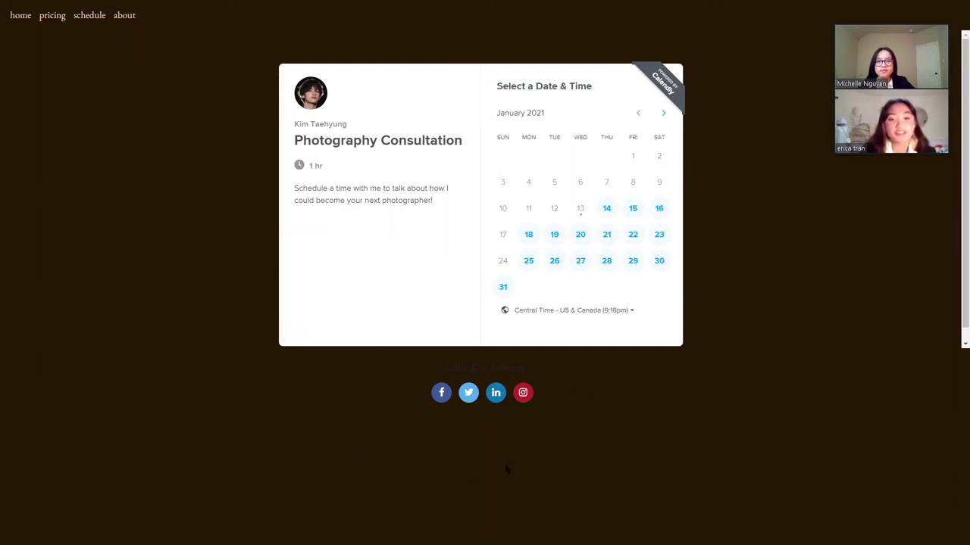
Exit full screen on the schedule page, and pick and confirm the Friday, January 15 slot at 10:30am for the Photography Consultation.
{"action": "key", "text": "F11"}
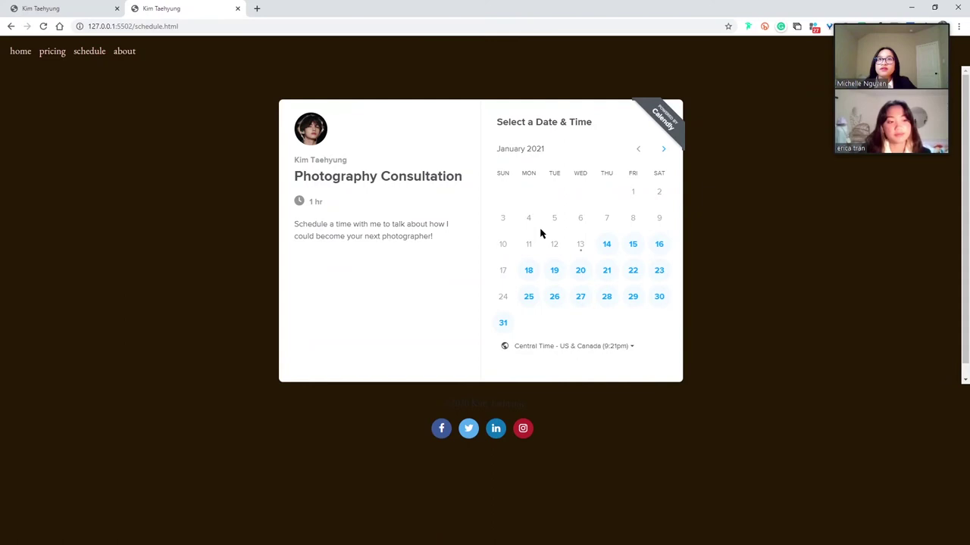
{"action": "left_click", "coordinate": [639, 250]}
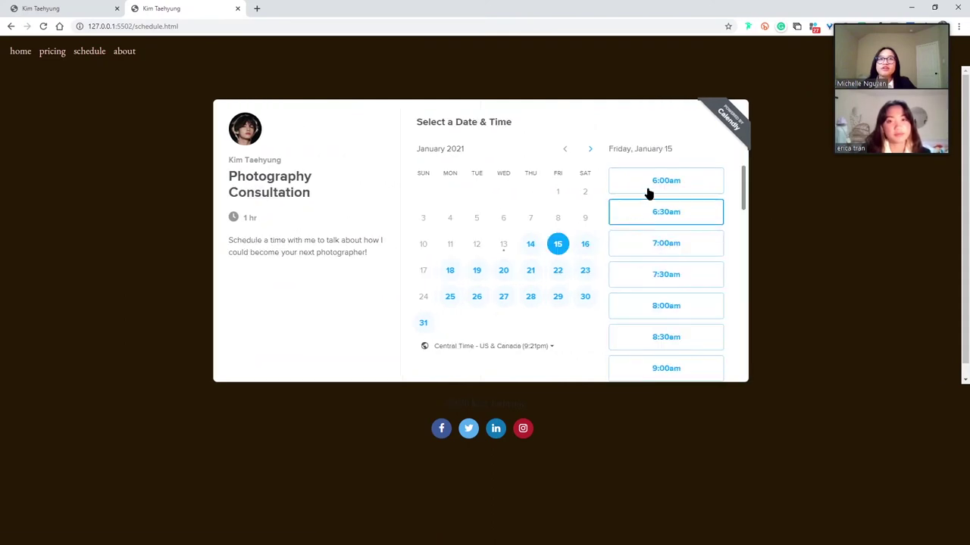
{"action": "scroll", "coordinate": [684, 229], "scroll_direction": "down", "scroll_amount": 1}
{"action": "scroll", "coordinate": [684, 230], "scroll_direction": "down", "scroll_amount": 2}
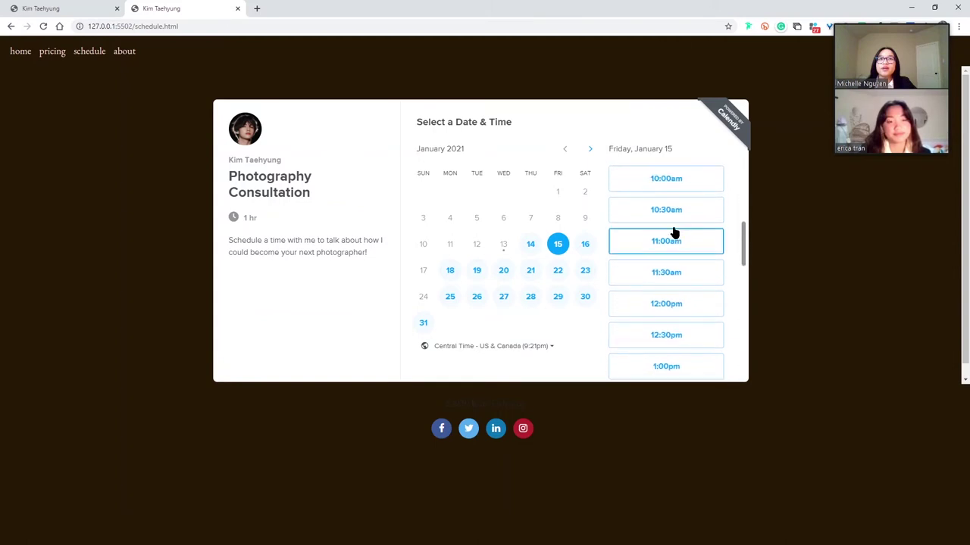
{"action": "left_click", "coordinate": [660, 222]}
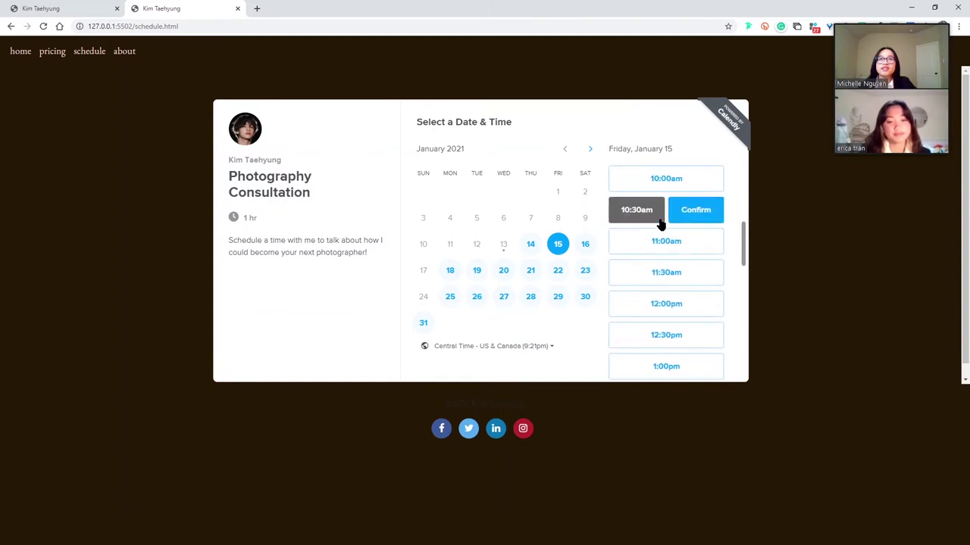
{"action": "left_click", "coordinate": [697, 217]}
Enter the client's first name in the booking details.
{"action": "left_click", "coordinate": [478, 155]}
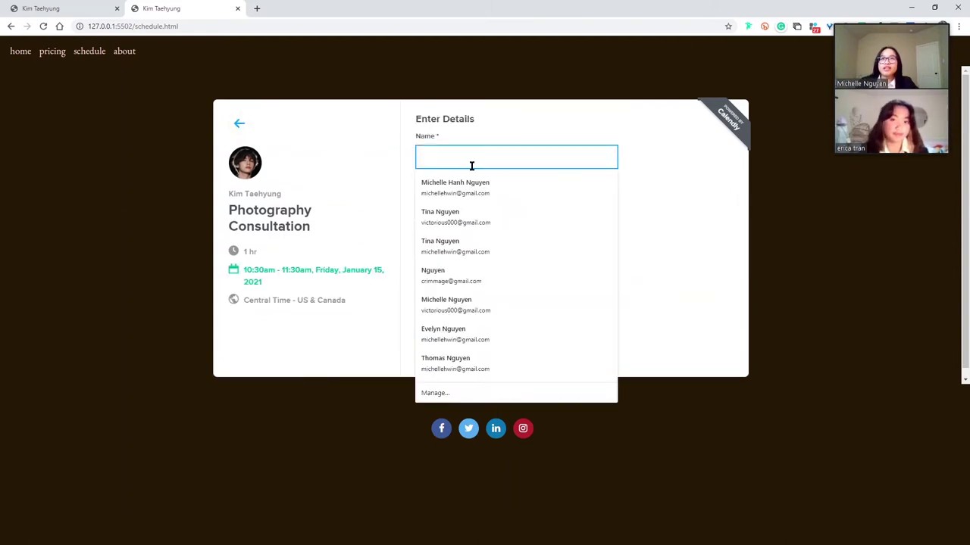
{"action": "type", "text": "Mi"}
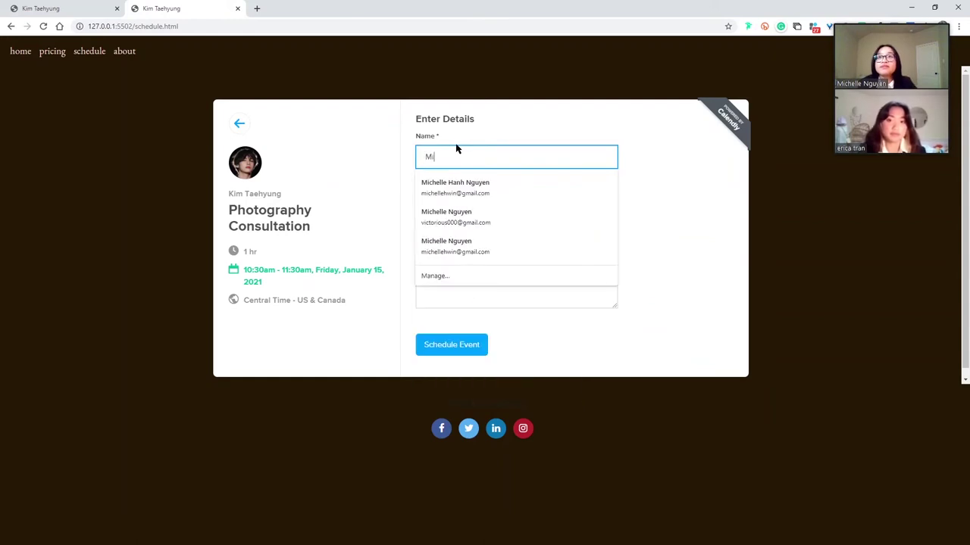
{"action": "type", "text": "chelle"}
{"action": "key", "text": "Tab"}
Fill in the client's e-mail from the saved suggestions, leave the meeting notes empty, and schedule the event.
{"action": "type", "text": "email"}
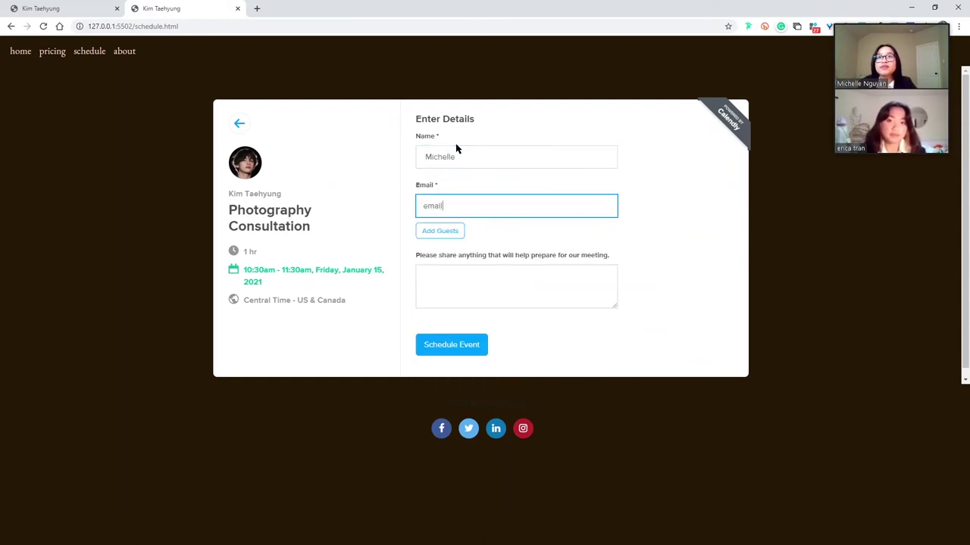
{"action": "key", "text": "BackSpace"}
{"action": "key", "text": "BackSpace"}
{"action": "key", "text": "BackSpace"}
{"action": "type", "text": "michel"}
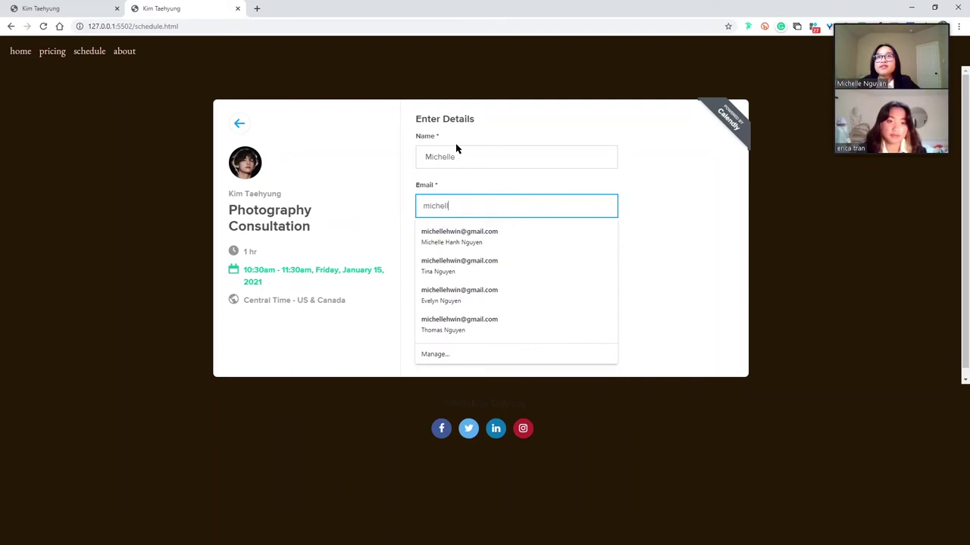
{"action": "type", "text": "l"}
{"action": "key", "text": "Down"}
{"action": "key", "text": "Return"}
{"action": "left_click", "coordinate": [494, 296]}
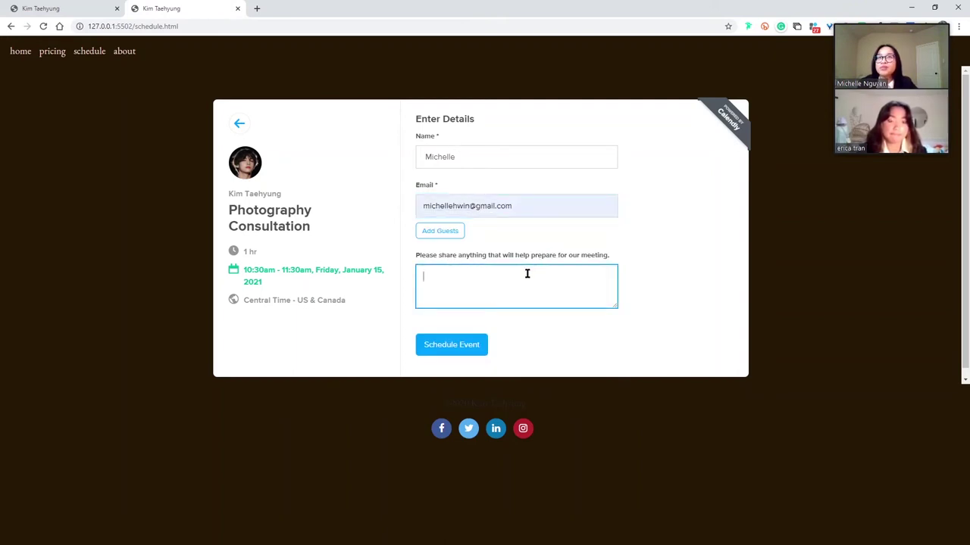
{"action": "left_click", "coordinate": [439, 350]}
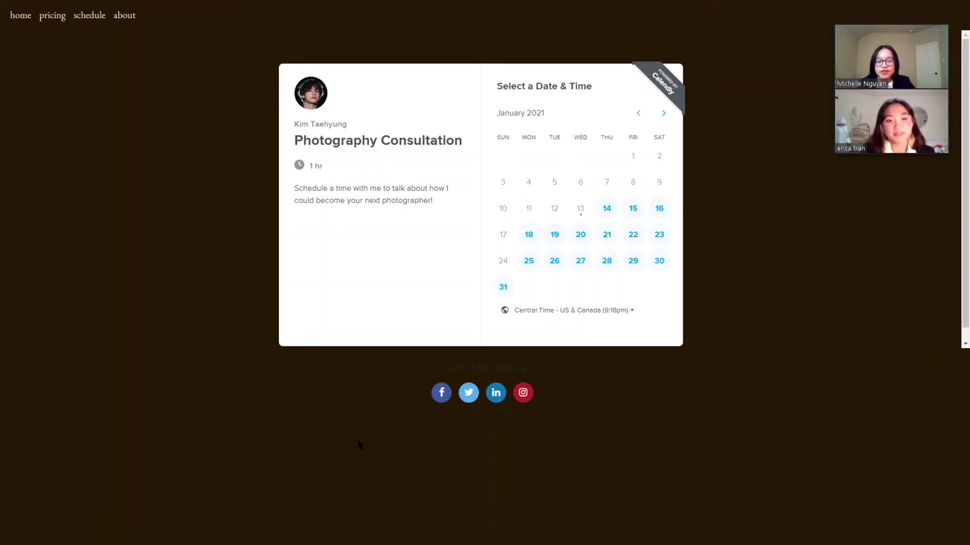
Open the developer tools' responsive view of the schedule page and emulate an iPhone X.
{"action": "key", "text": "ctrl+shift+i"}
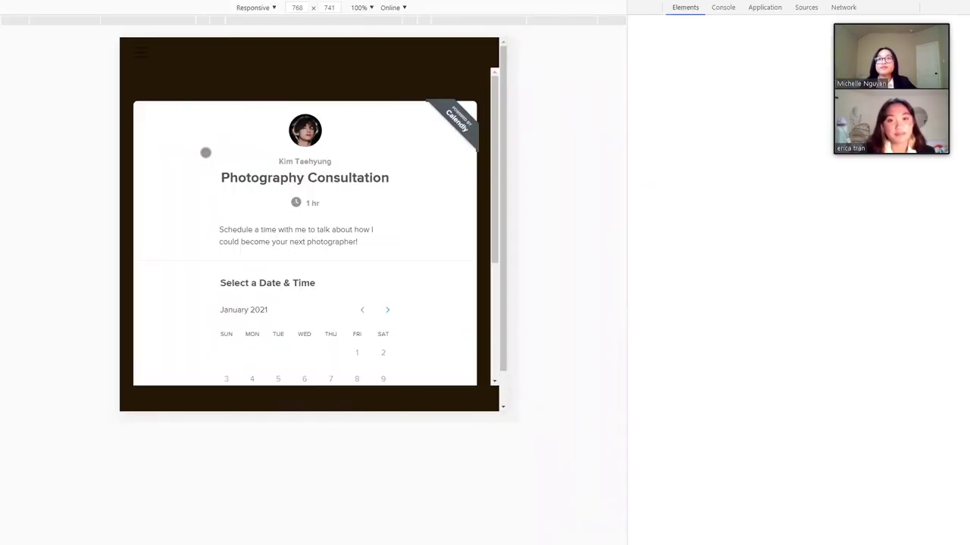
{"action": "left_click", "coordinate": [268, 7]}
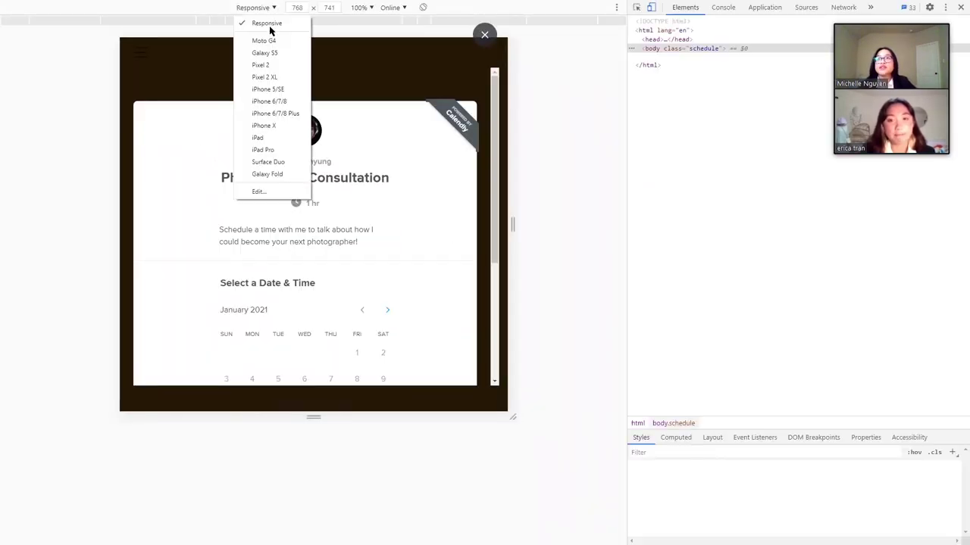
{"action": "left_click", "coordinate": [276, 127]}
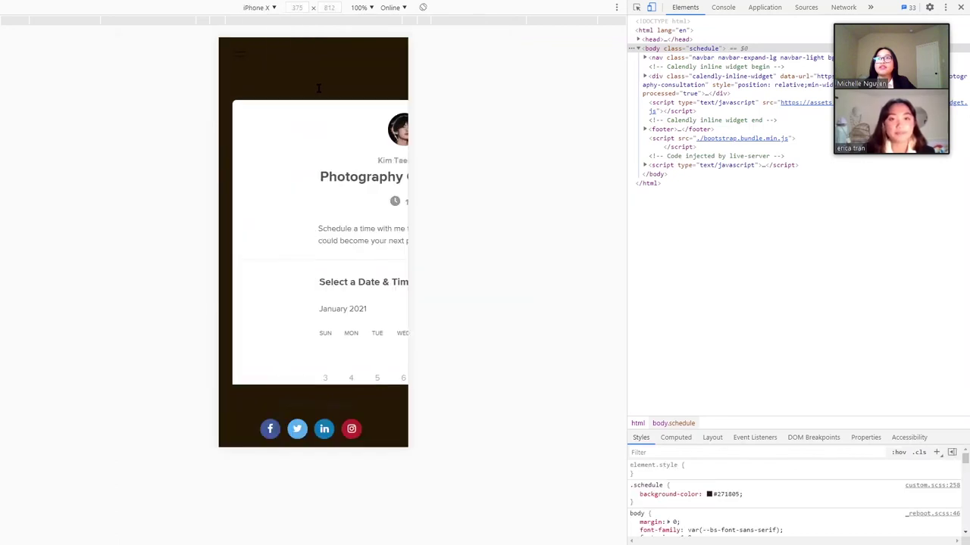
Go to the home page through the collapsed mobile navigation and examine its phone layout down to the introduction text.
{"action": "left_click", "coordinate": [236, 50]}
{"action": "left_click", "coordinate": [235, 74]}
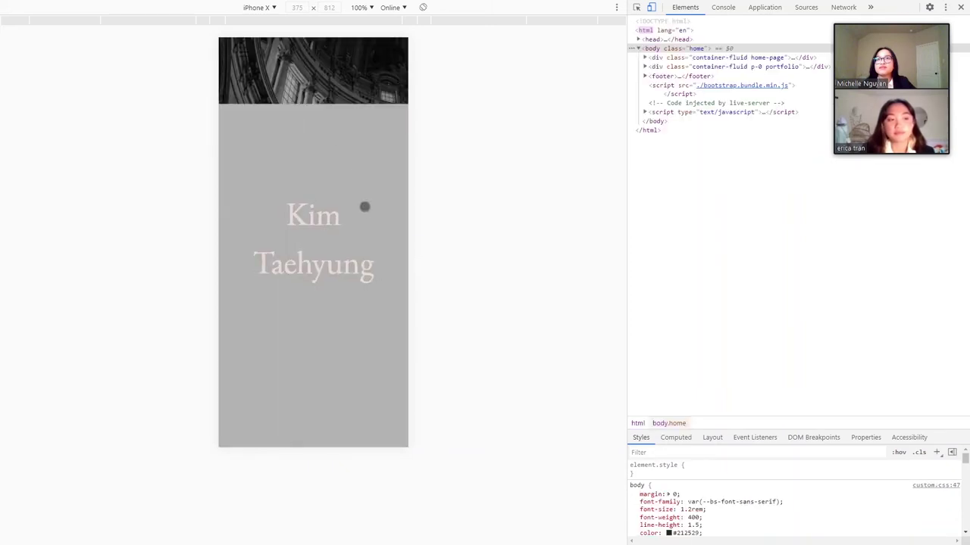
{"action": "scroll", "coordinate": [353, 219], "scroll_direction": "down", "scroll_amount": 10}
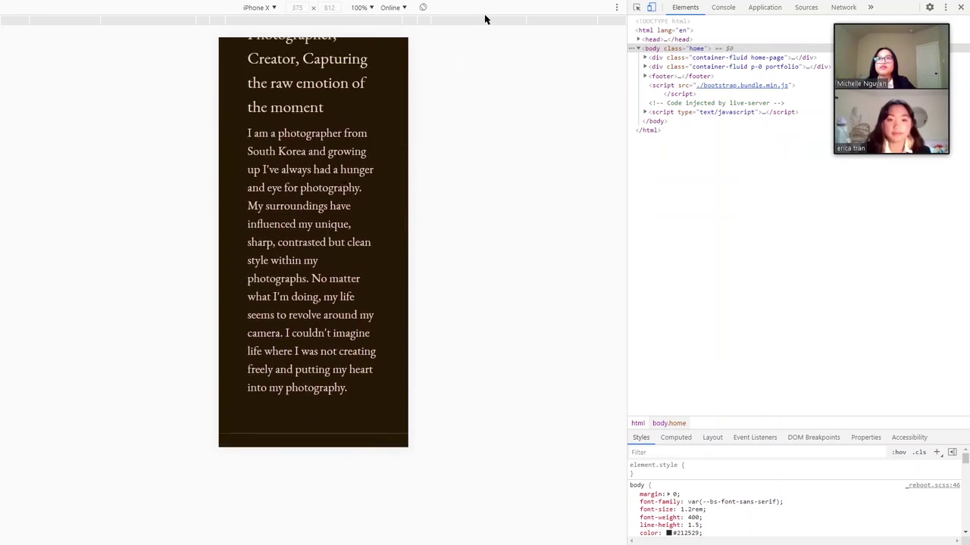
Examine the Ancient Architecture gallery's responsive layout at 768 px tablet width and at 320 px mobile width.
{"action": "left_click", "coordinate": [486, 22]}
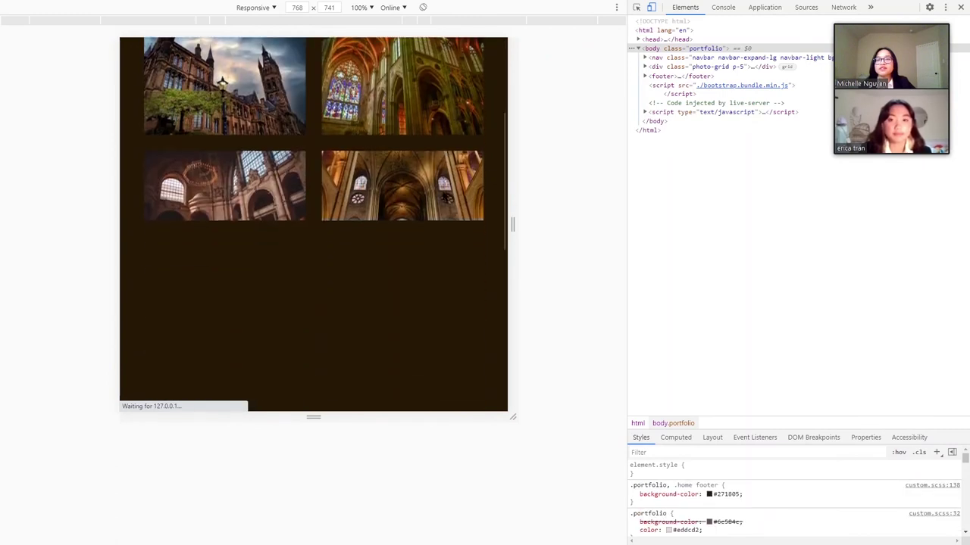
{"action": "scroll", "coordinate": [313, 224], "scroll_direction": "down", "scroll_amount": 2}
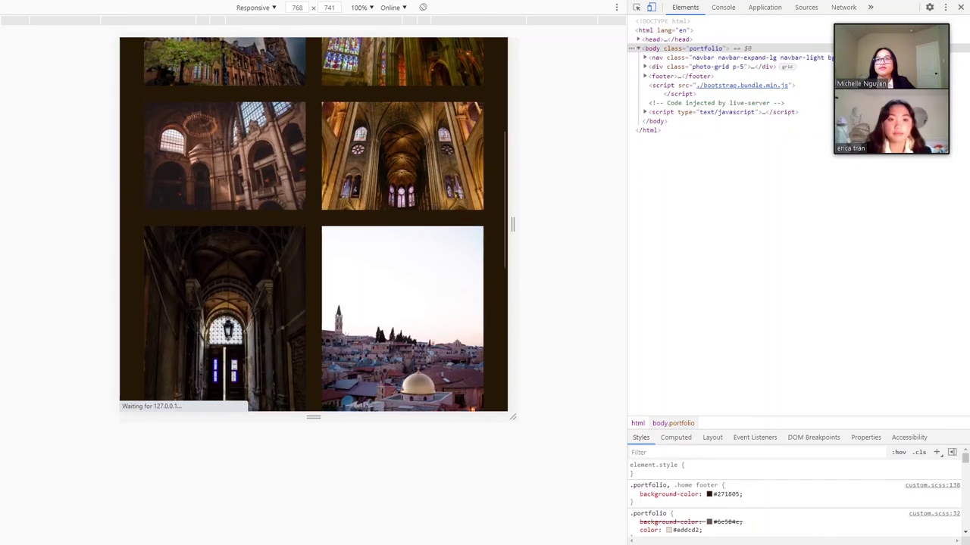
{"action": "left_click", "coordinate": [360, 26]}
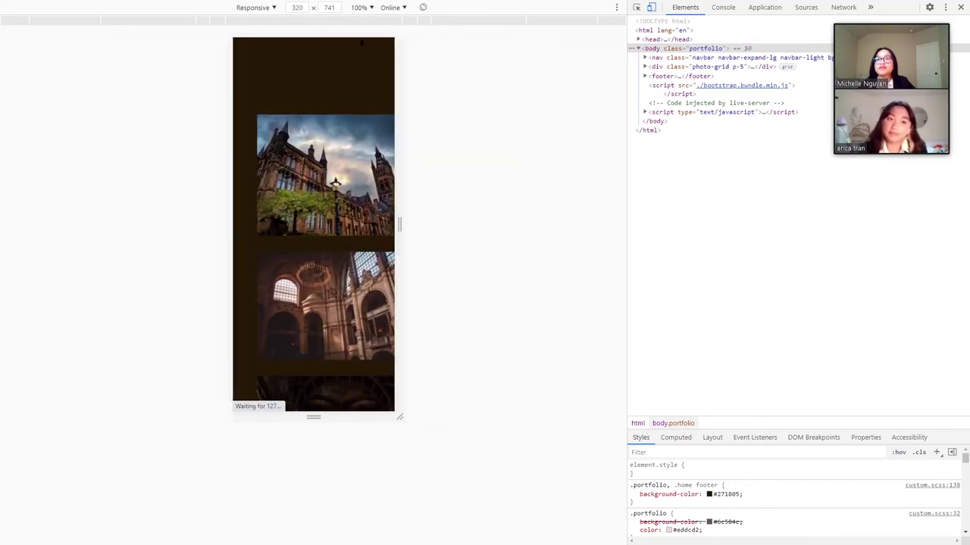
{"action": "scroll", "coordinate": [354, 150], "scroll_direction": "down", "scroll_amount": 5}
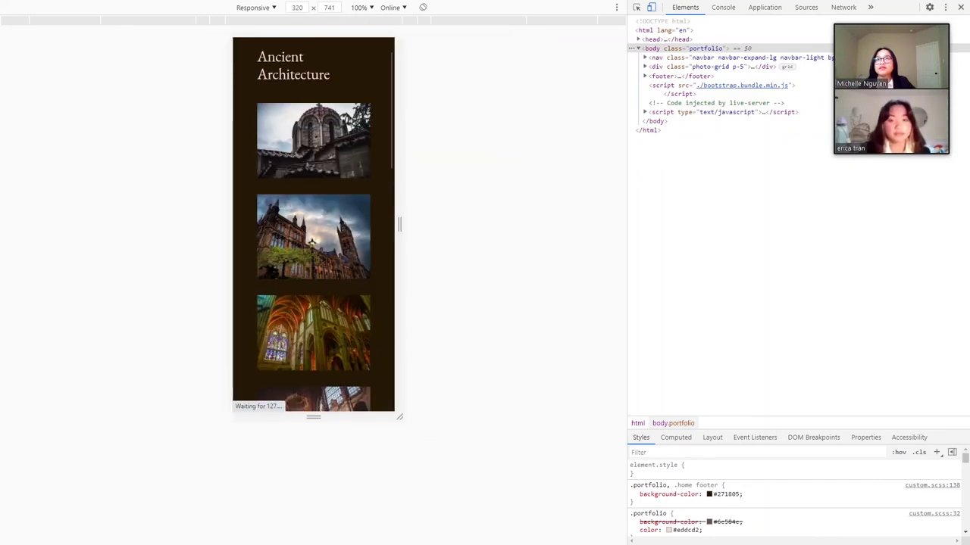
{"action": "scroll", "coordinate": [347, 144], "scroll_direction": "down", "scroll_amount": 1}
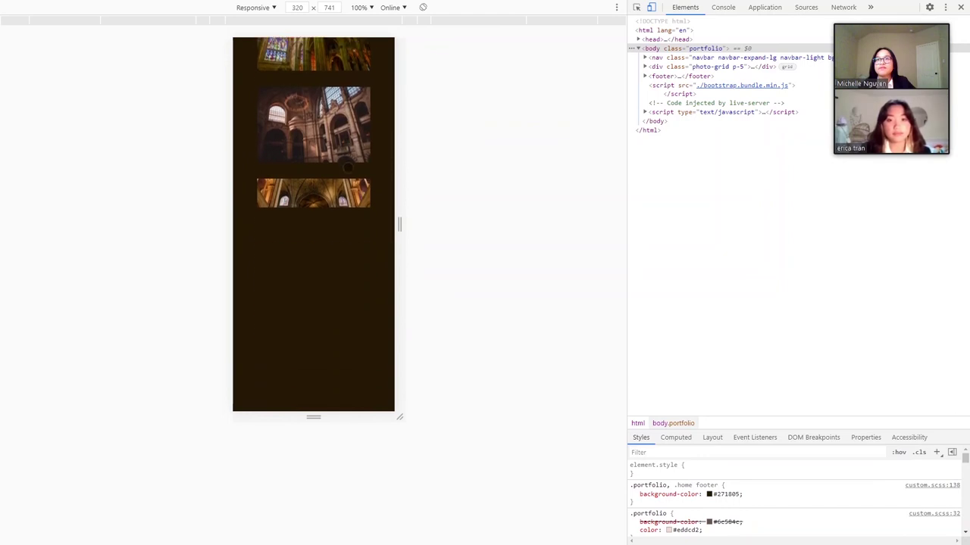
{"action": "scroll", "coordinate": [344, 208], "scroll_direction": "down", "scroll_amount": 1}
{"action": "scroll", "coordinate": [314, 224], "scroll_direction": "up", "scroll_amount": 10}
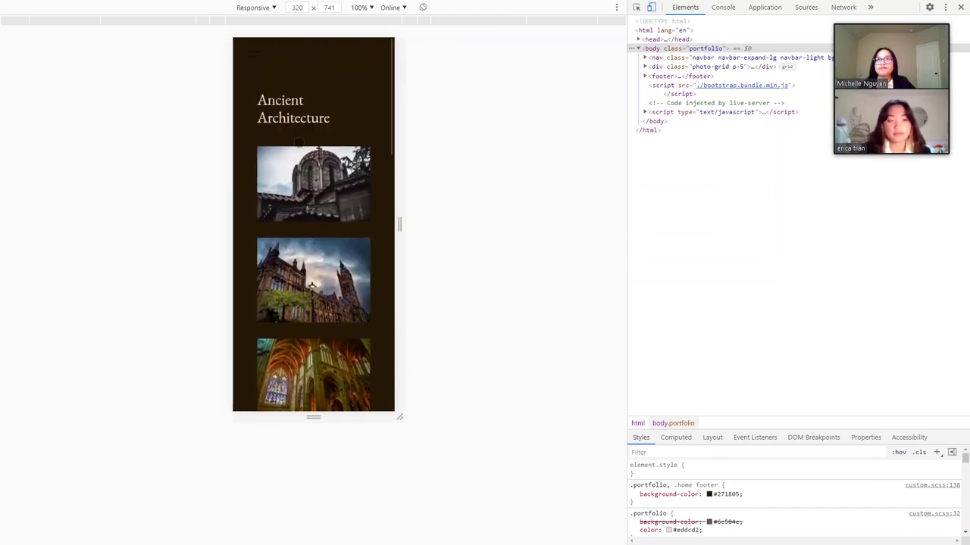
Go to the about page through the collapsed mobile navigation and examine its 320 px layout down to the photographer's portrait.
{"action": "left_click", "coordinate": [251, 57]}
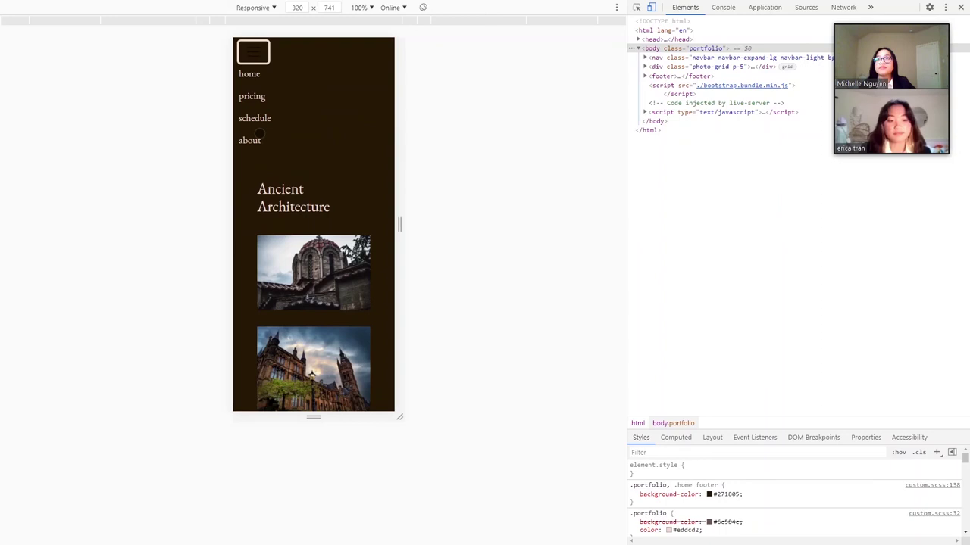
{"action": "left_click", "coordinate": [258, 140]}
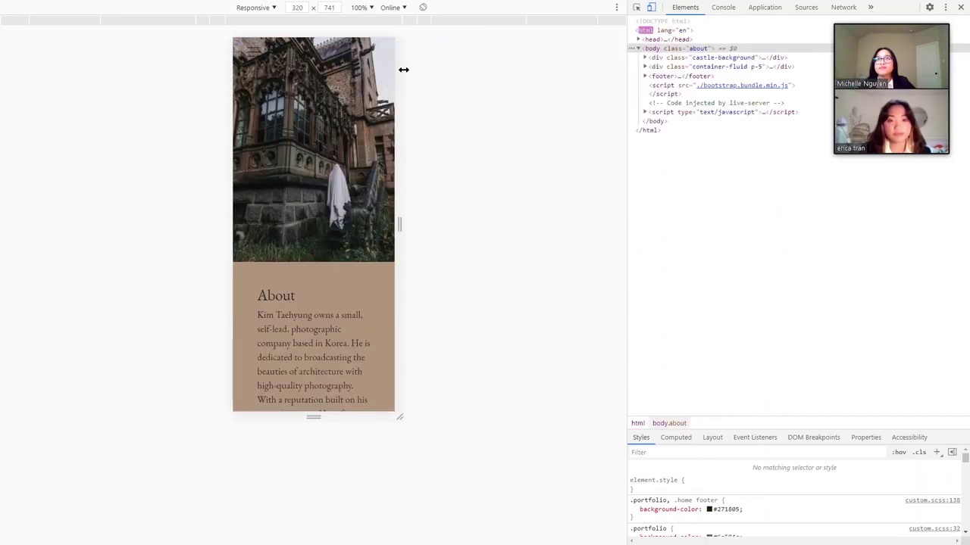
{"action": "scroll", "coordinate": [343, 127], "scroll_direction": "down", "scroll_amount": 3}
{"action": "scroll", "coordinate": [343, 128], "scroll_direction": "down", "scroll_amount": 3}
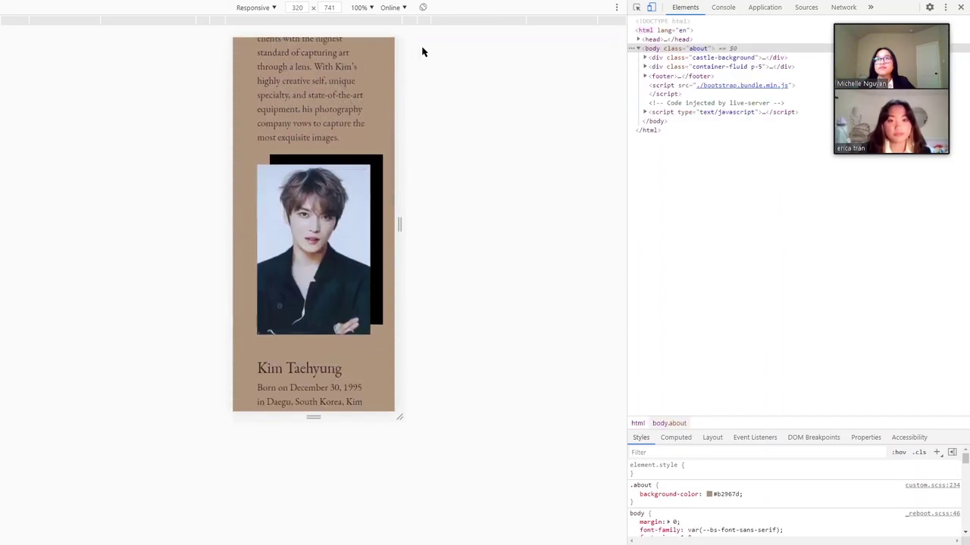
Switch the about page to 768 px tablet width and examine its layout from the hero image down to the site credits.
{"action": "left_click", "coordinate": [489, 21]}
{"action": "scroll", "coordinate": [313, 224], "scroll_direction": "up", "scroll_amount": 1}
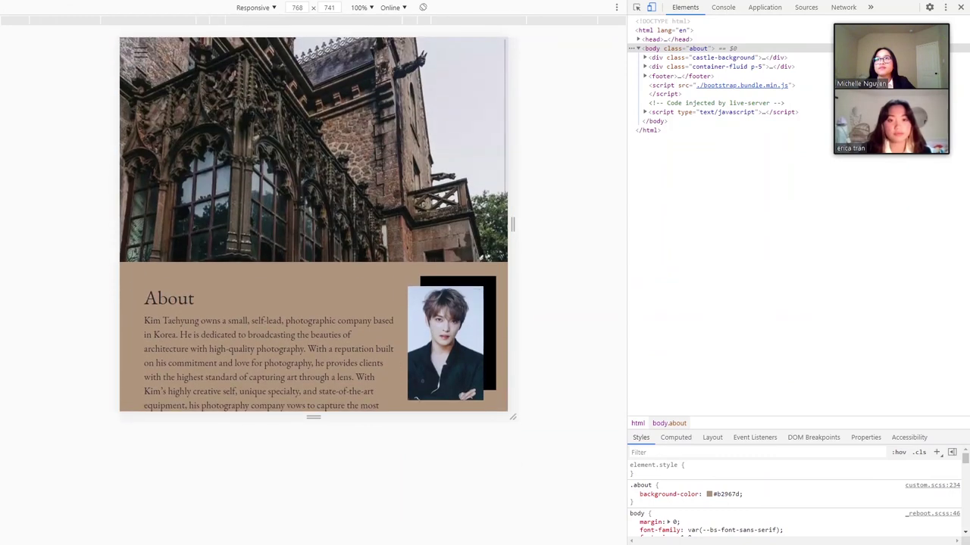
{"action": "scroll", "coordinate": [390, 201], "scroll_direction": "down", "scroll_amount": 5}
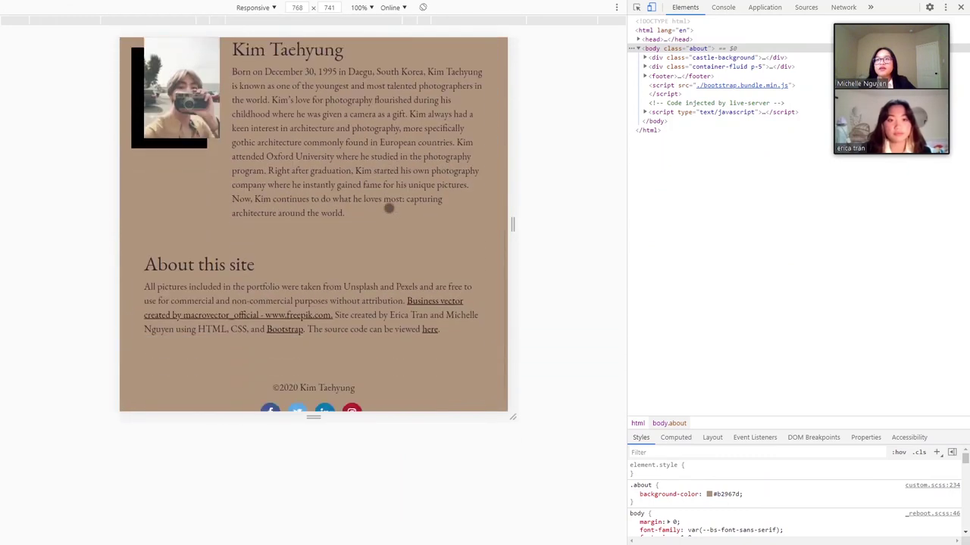
{"action": "scroll", "coordinate": [309, 248], "scroll_direction": "up", "scroll_amount": 3}
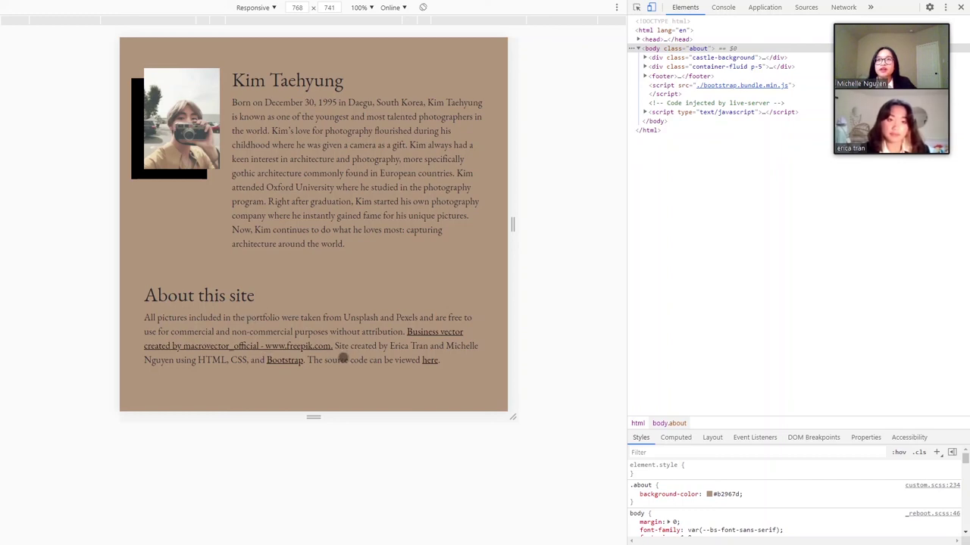
{"action": "scroll", "coordinate": [337, 357], "scroll_direction": "up", "scroll_amount": 10}
Return to the full-width desktop browser, show the published GitHub Pages site's address, and go back to the locally served site.
{"action": "key", "text": "alt+Tab"}
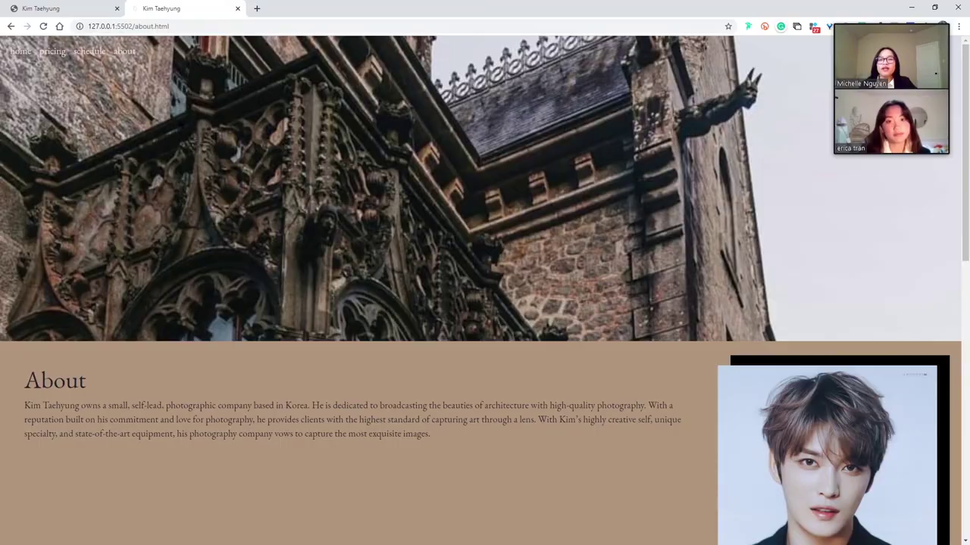
{"action": "left_click", "coordinate": [79, 7]}
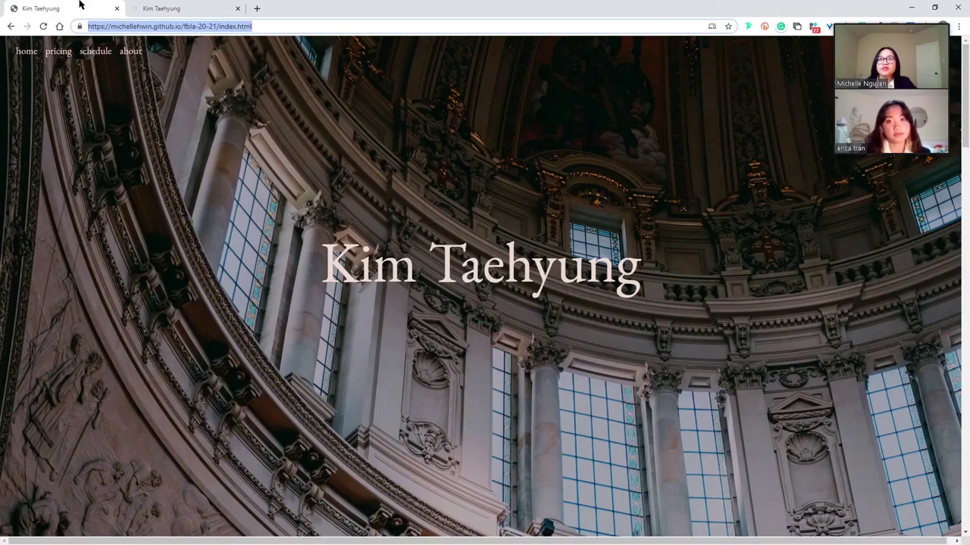
{"action": "left_click", "coordinate": [119, 28]}
{"action": "left_click", "coordinate": [260, 28]}
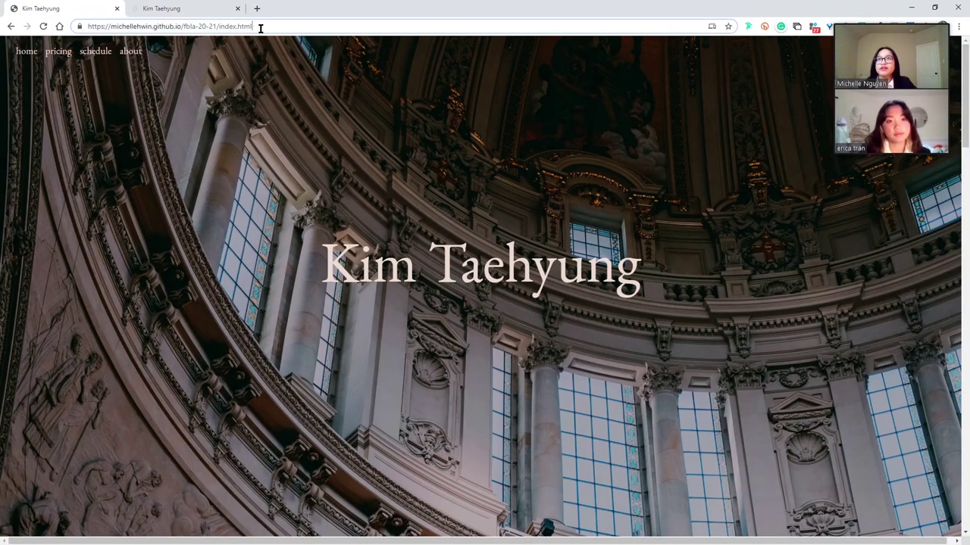
{"action": "left_click", "coordinate": [162, 8]}
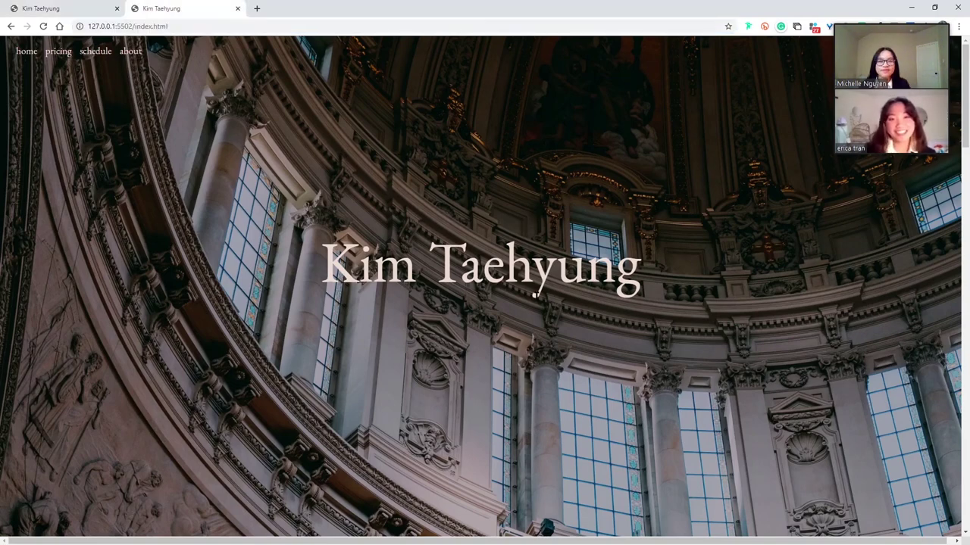